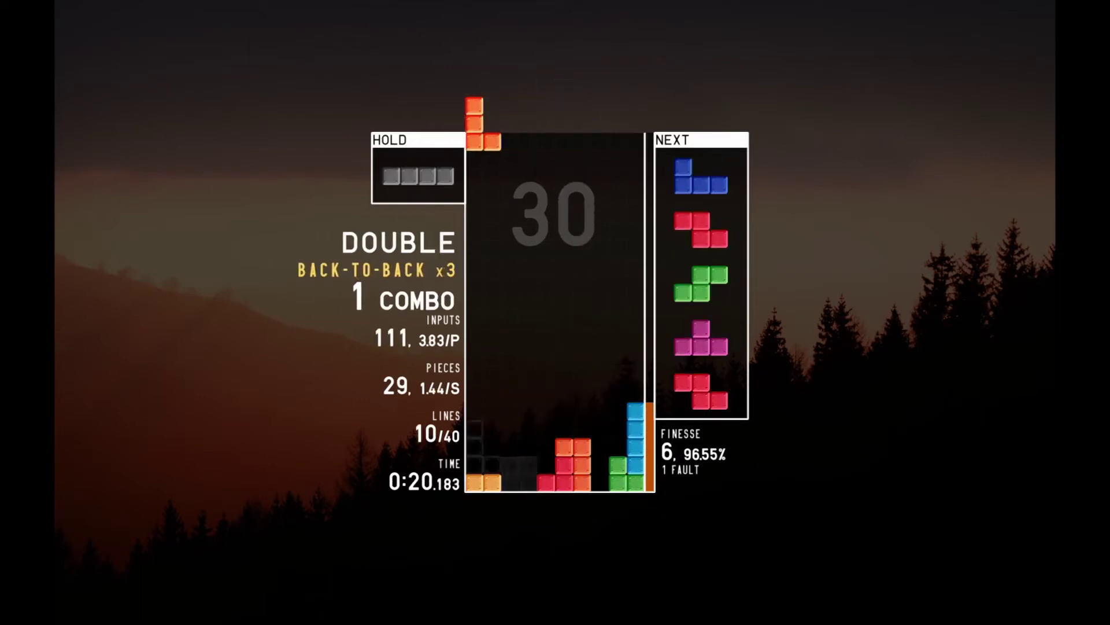
# - Place the O, L, J and Z pieces and spin the T in for a T-spin double
pyautogui.press('Up')
pyautogui.press('Right')
pyautogui.press('space')
pyautogui.press('Up')
pyautogui.press('Left')
pyautogui.press('space')
pyautogui.press('Left')
pyautogui.press('space')
pyautogui.press('Left')
pyautogui.press('Down')
pyautogui.press('Up')
pyautogui.press('space')
pyautogui.press('space')
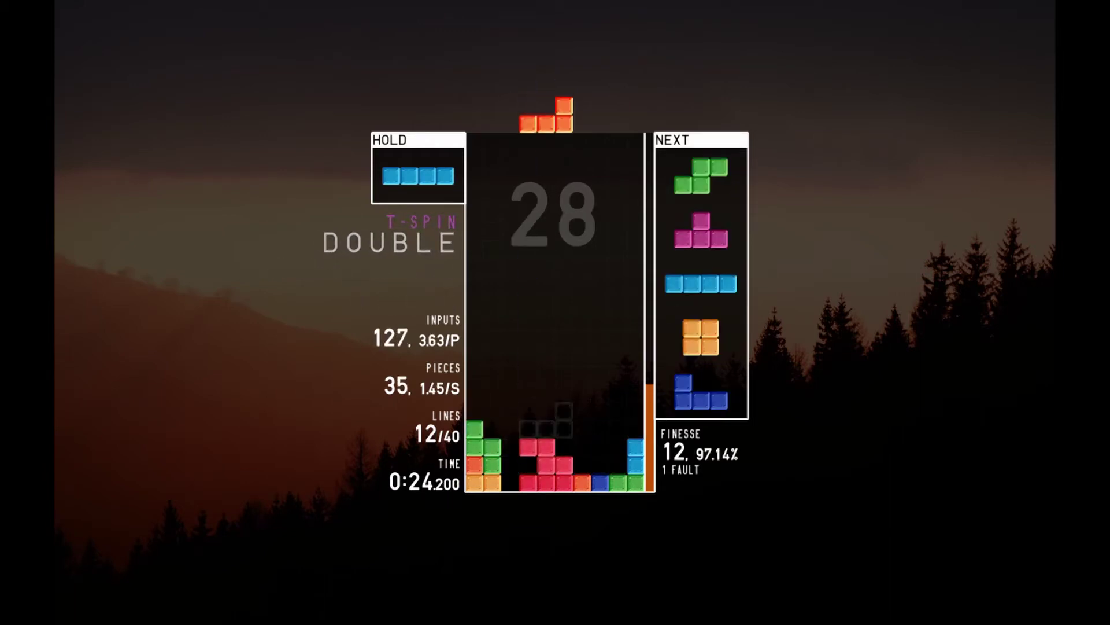
# - Stack the L and S pieces and keep the T in hold
pyautogui.press('Right')
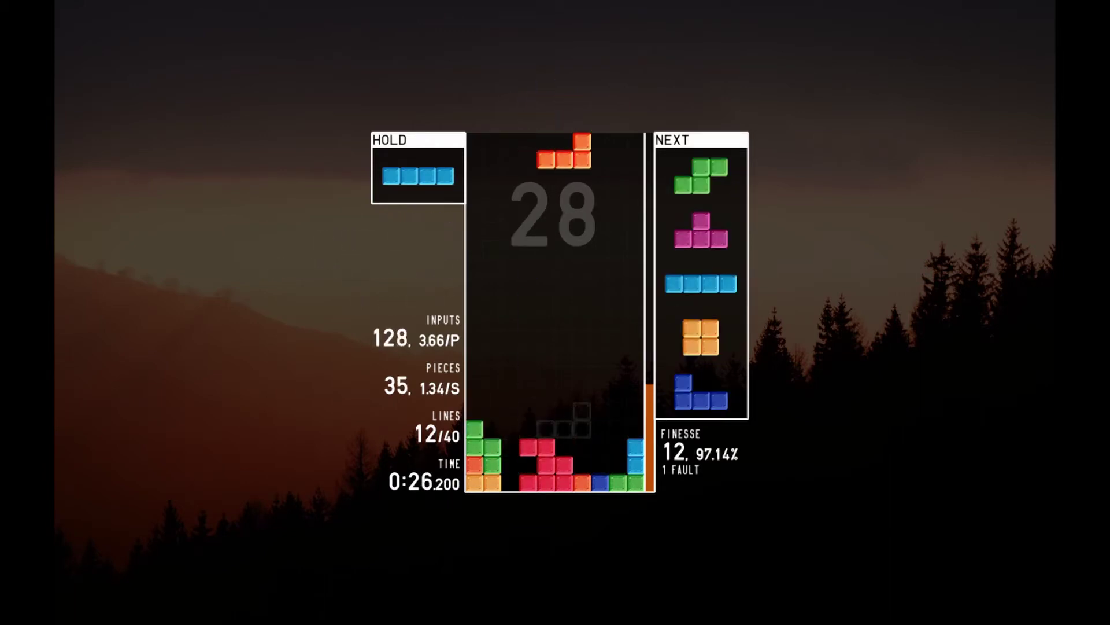
pyautogui.press('Right')
pyautogui.press('Right')
pyautogui.press('space')
pyautogui.press('Up')
pyautogui.press('Left')
pyautogui.press('space')
pyautogui.press('c')
pyautogui.press('Up')
pyautogui.press('Right')
pyautogui.press('space')
# - Place the I, O and J pieces on the right side of the stack
pyautogui.press('Up')
pyautogui.press('Right')
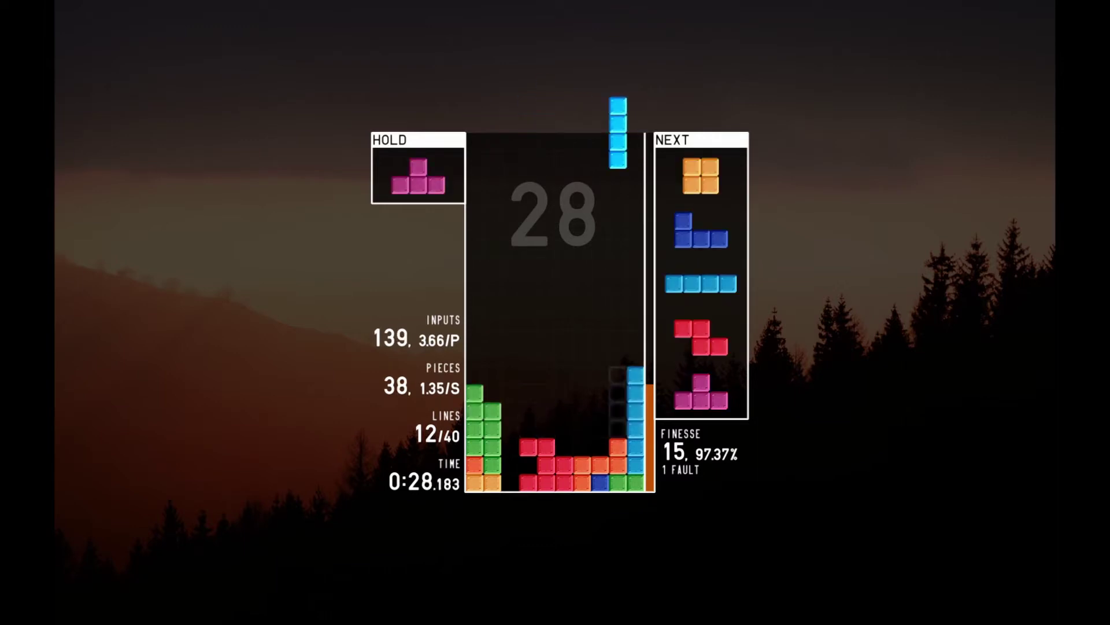
pyautogui.press('space')
pyautogui.press('Right')
pyautogui.press('Right')
pyautogui.press('space')
pyautogui.press('Up')
pyautogui.press('Right')
pyautogui.press('space')
pyautogui.press('Up')
pyautogui.press('Right')
pyautogui.press('Right')
# - Drop the I, line up the T and spin it in for a T-spin triple
pyautogui.press('space')
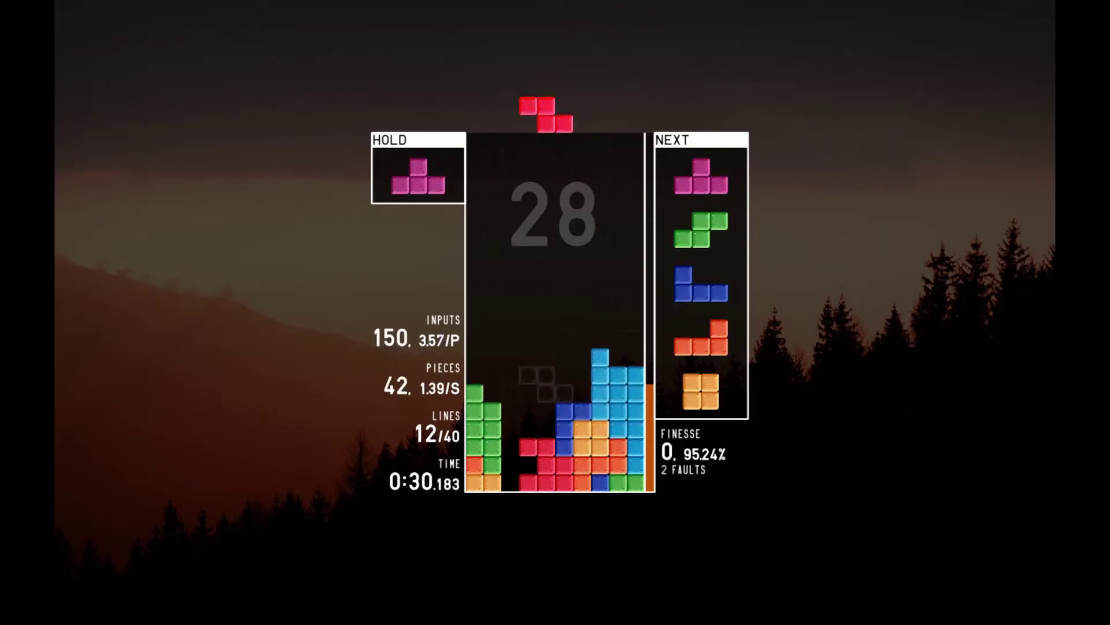
pyautogui.press('c')
pyautogui.press('z')
pyautogui.press('Left')
pyautogui.press('Left')
pyautogui.press('space')
pyautogui.press('Left')
pyautogui.press('Down')
pyautogui.press('Down')
pyautogui.press('z')
pyautogui.press('z')
pyautogui.press('space')
pyautogui.press('Left')
pyautogui.press('space')
# - Drop the blue J into the bottom well, reaching 15 of 40 lines
pyautogui.press('z')
pyautogui.press('Left')
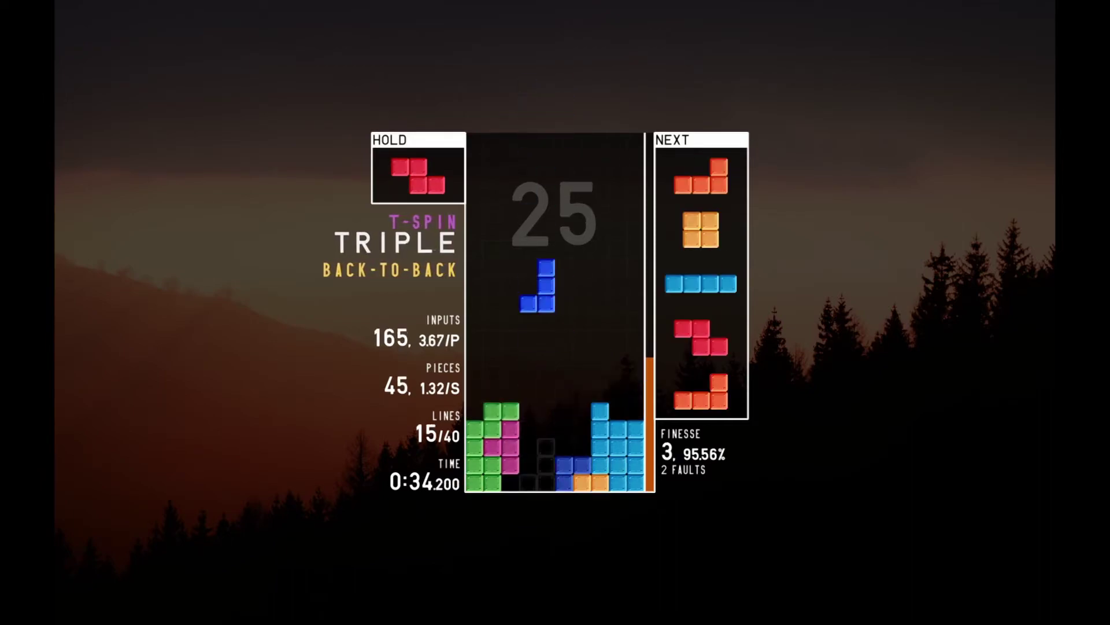
pyautogui.press('space')
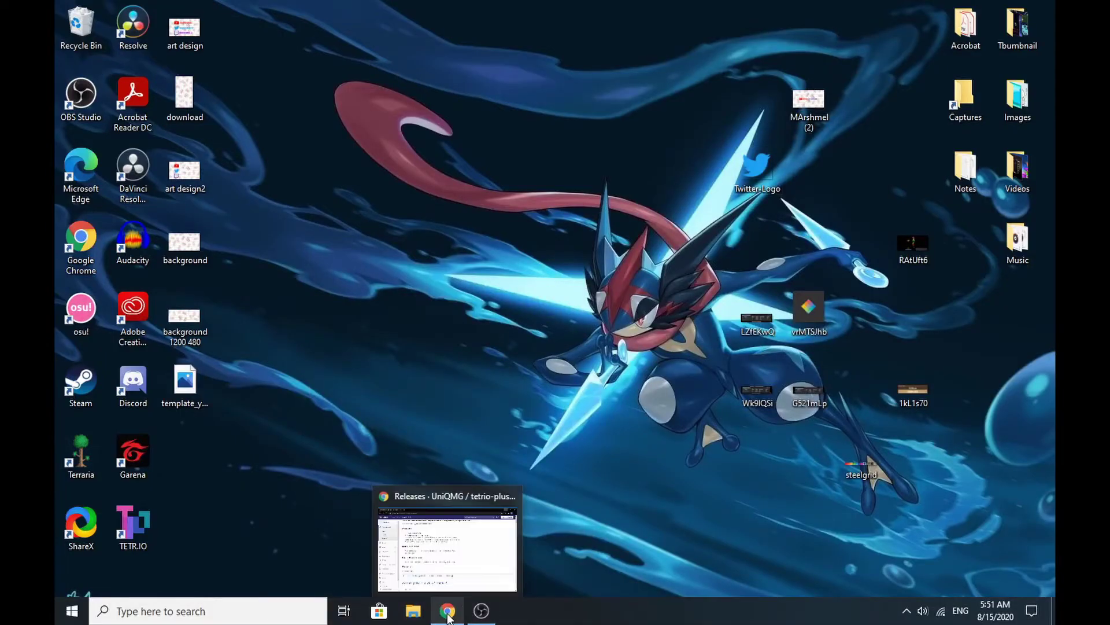
# - Download the electron-prerelease-v0.14.4-tetrio-v3 app.asar from GitLab's tetrio-plus releases, then restore down Chrome
pyautogui.click(448, 612)
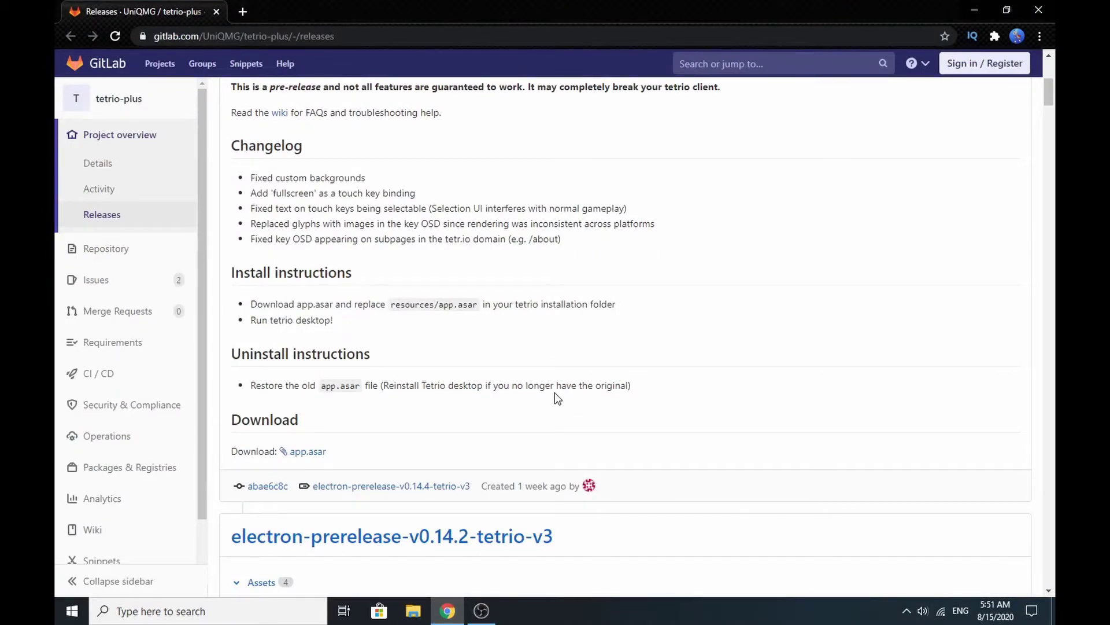
pyautogui.click(302, 451)
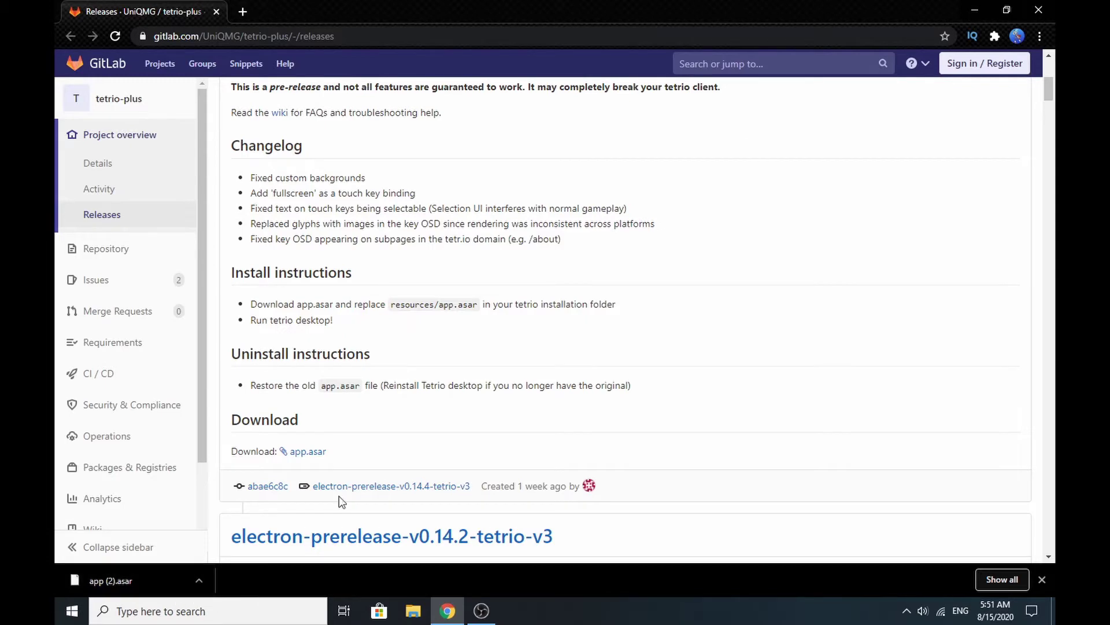
pyautogui.click(1005, 9)
pyautogui.scroll(-2, 622, 255)
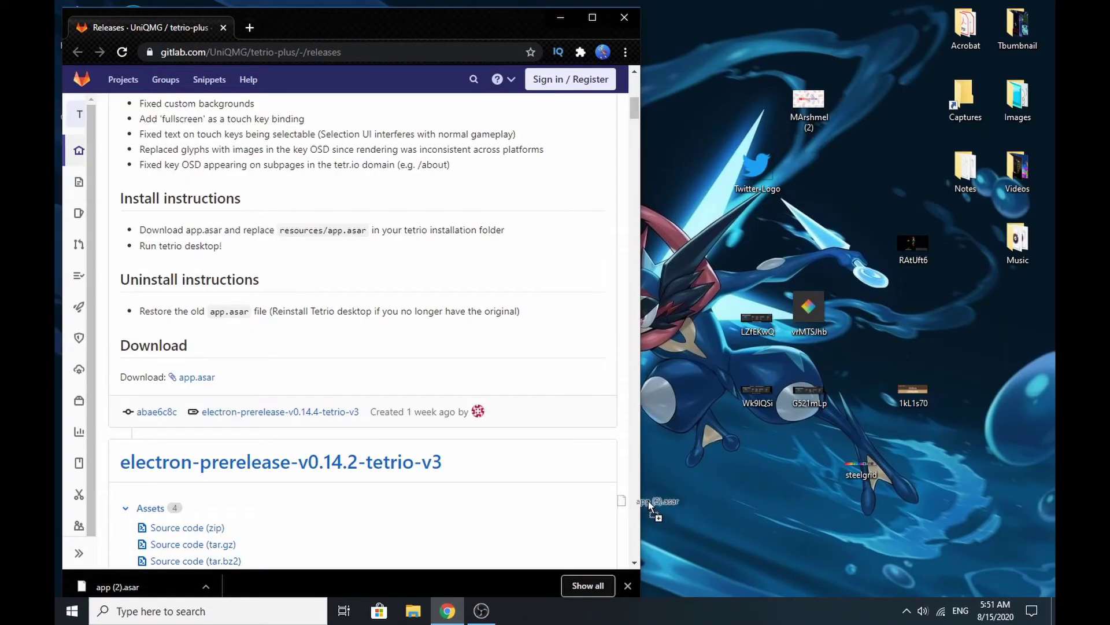
# - Rename 'app (2).asar' on the desktop to 'app.asar'
pyautogui.click(723, 497)
pyautogui.click(561, 18)
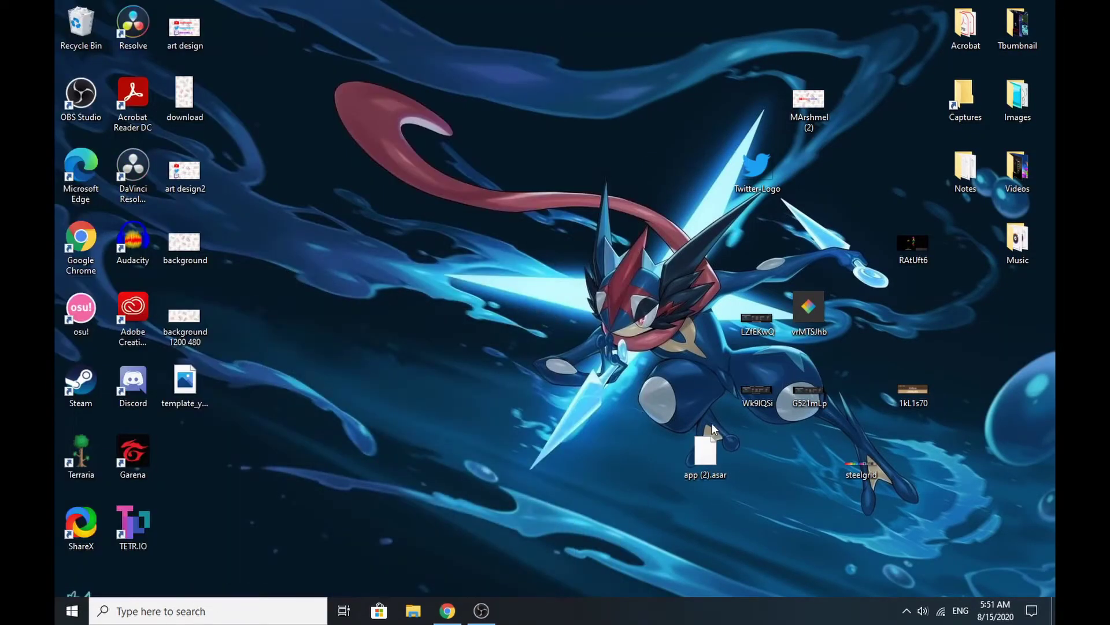
pyautogui.rightClick(712, 429)
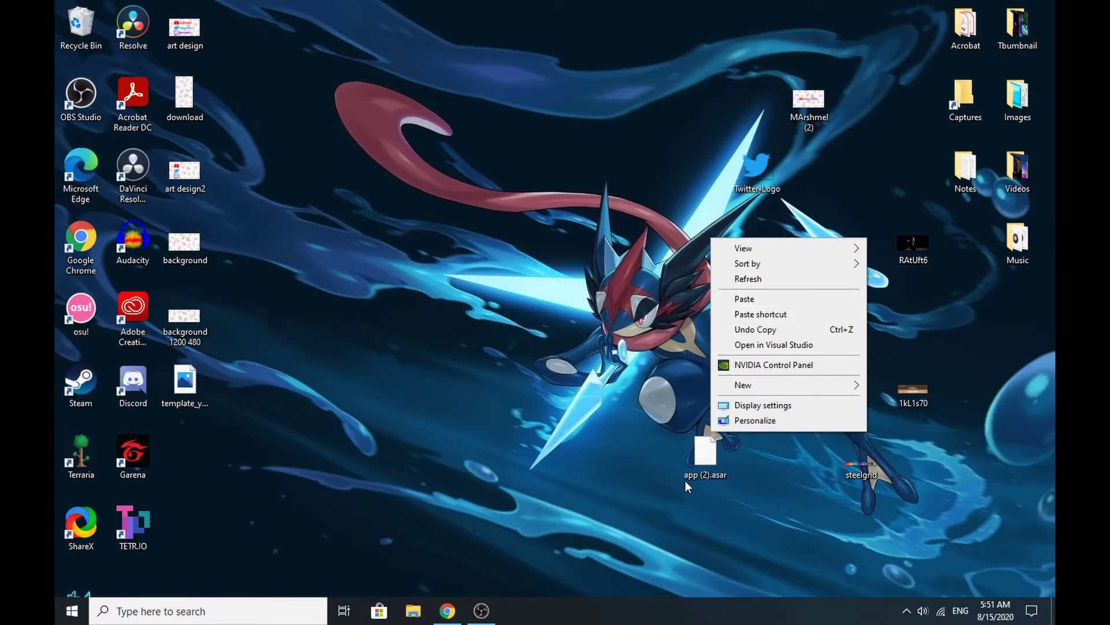
pyautogui.rightClick(711, 444)
pyautogui.click(755, 411)
pyautogui.click(706, 474)
pyautogui.press('BackSpace')
pyautogui.press('BackSpace')
pyautogui.press('BackSpace')
pyautogui.press('BackSpace')
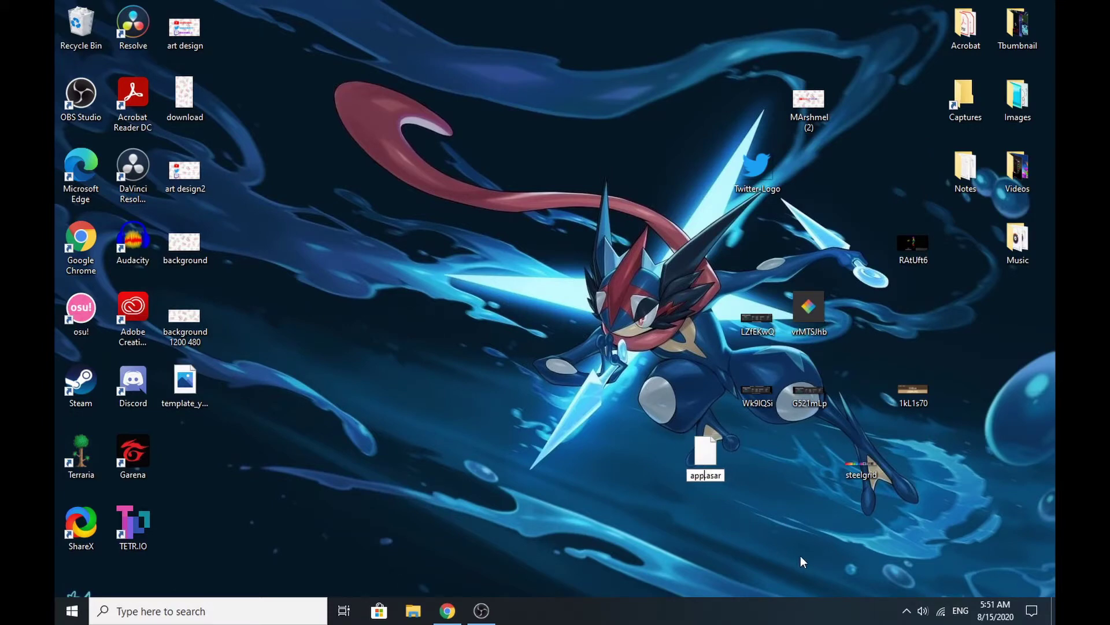
pyautogui.press('Return')
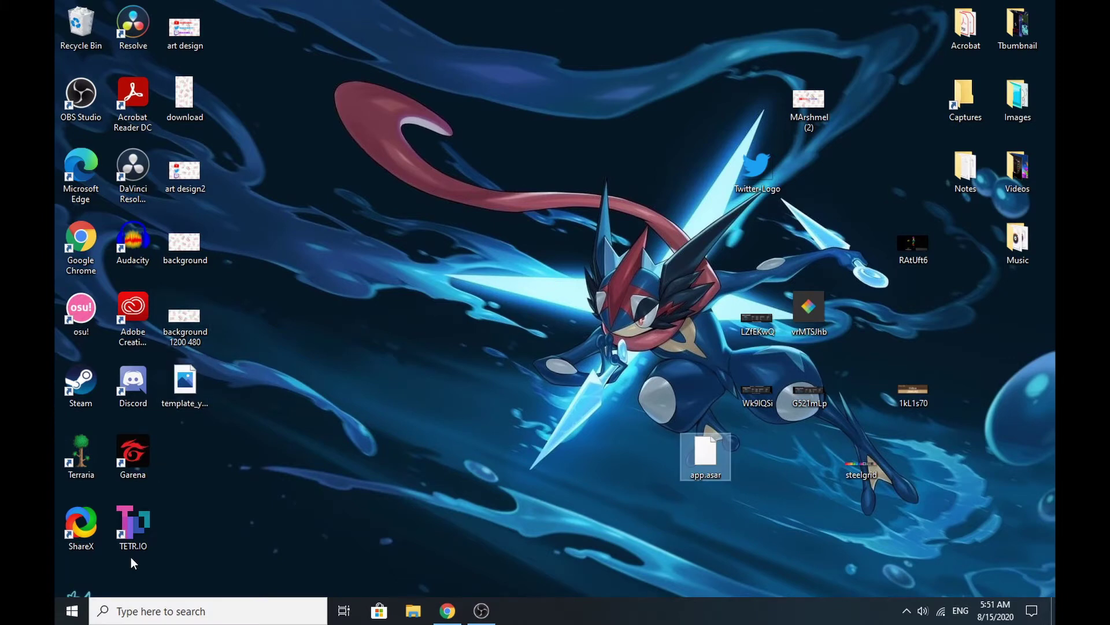
# - Open the TETR.IO install location from the shortcut's properties and enter the resources folder
pyautogui.rightClick(157, 522)
pyautogui.click(192, 512)
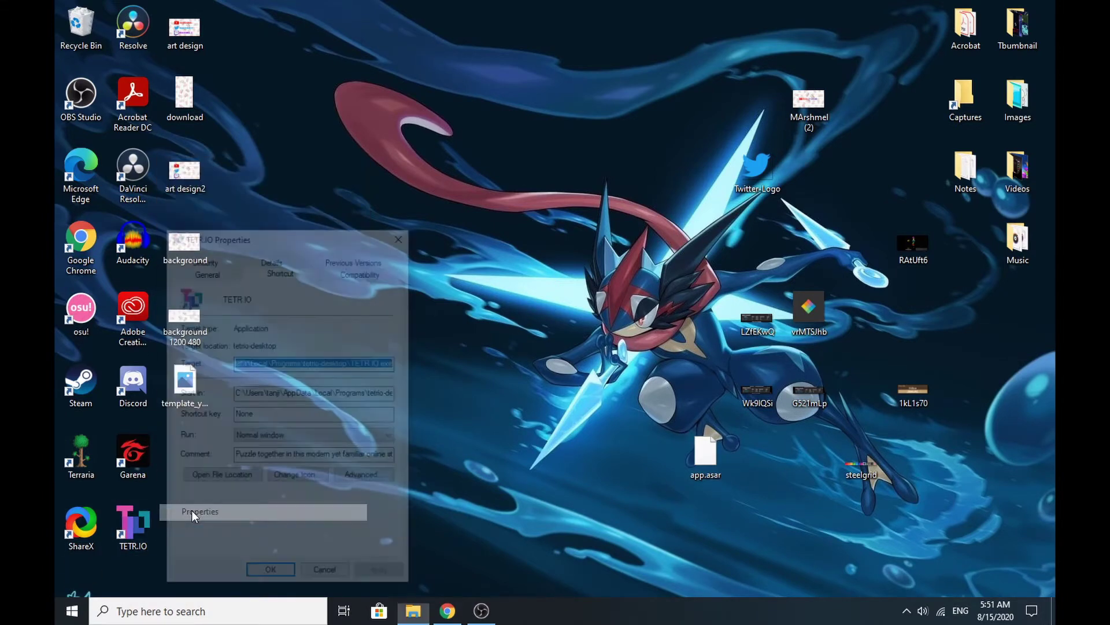
pyautogui.click(219, 477)
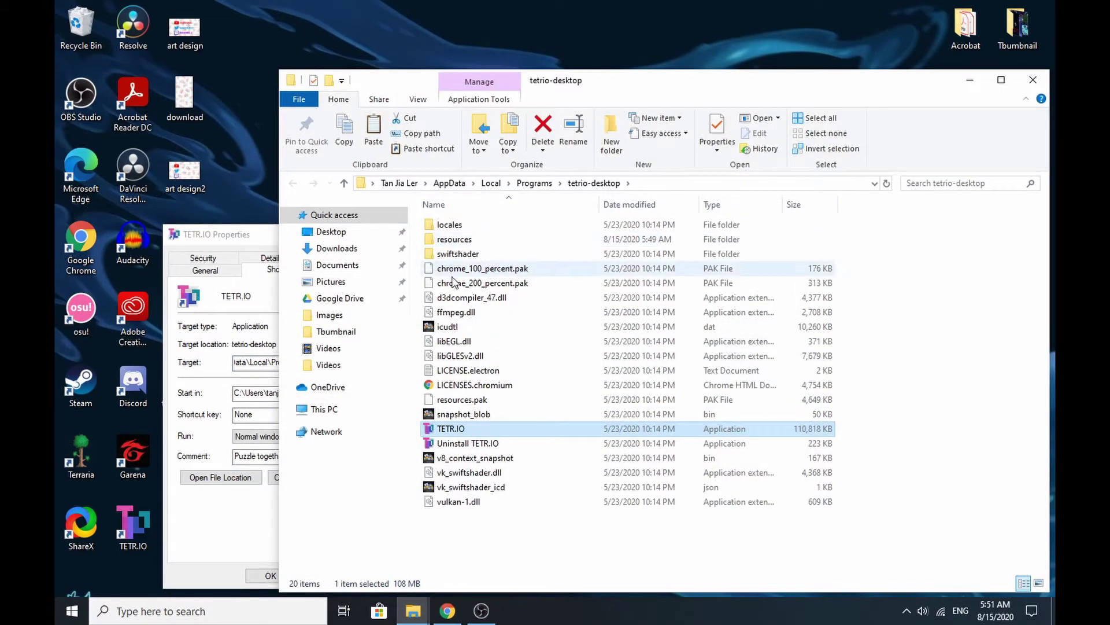
pyautogui.doubleClick(482, 242)
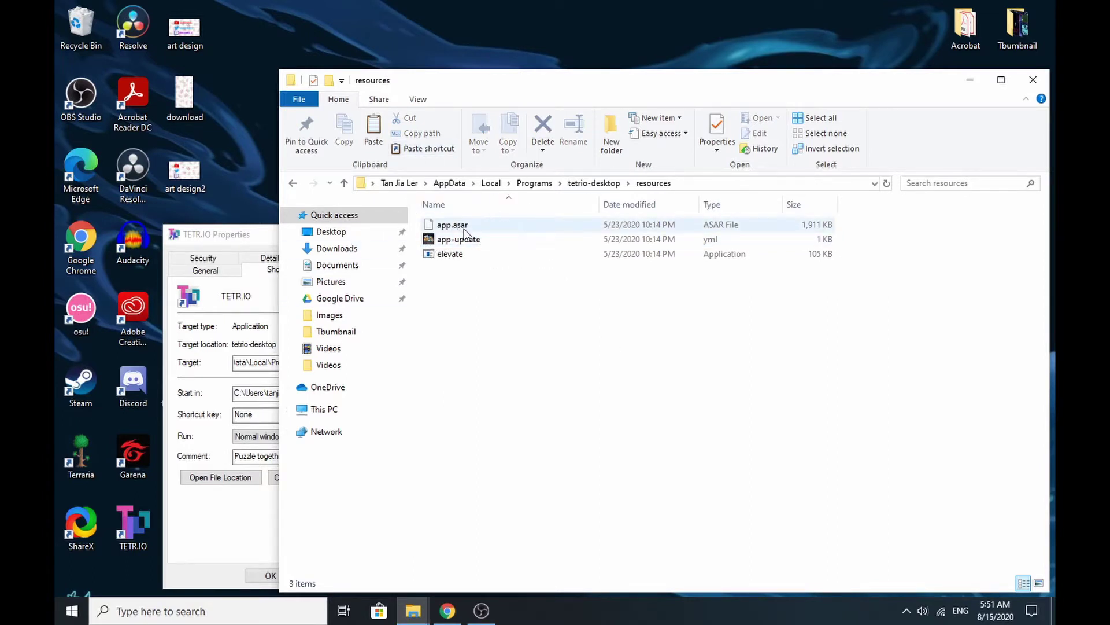
# - Rename the original app.asar to oldapp.asar
pyautogui.rightClick(465, 229)
pyautogui.click(502, 504)
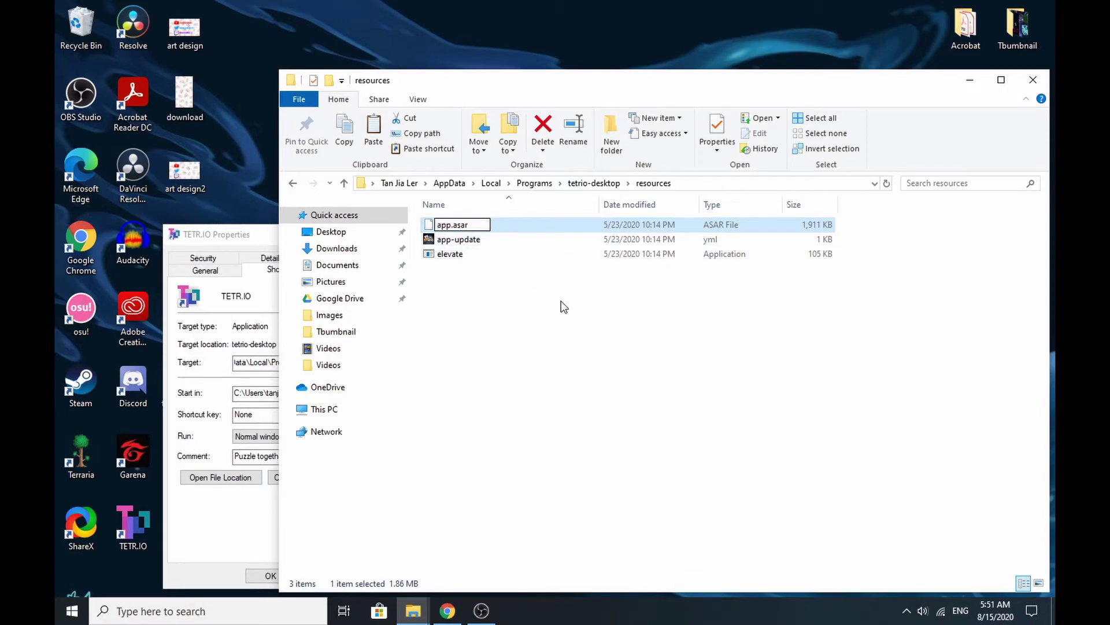
pyautogui.write('ool')
pyautogui.press('BackSpace')
pyautogui.press('BackSpace')
pyautogui.write('ld')
pyautogui.press('Return')
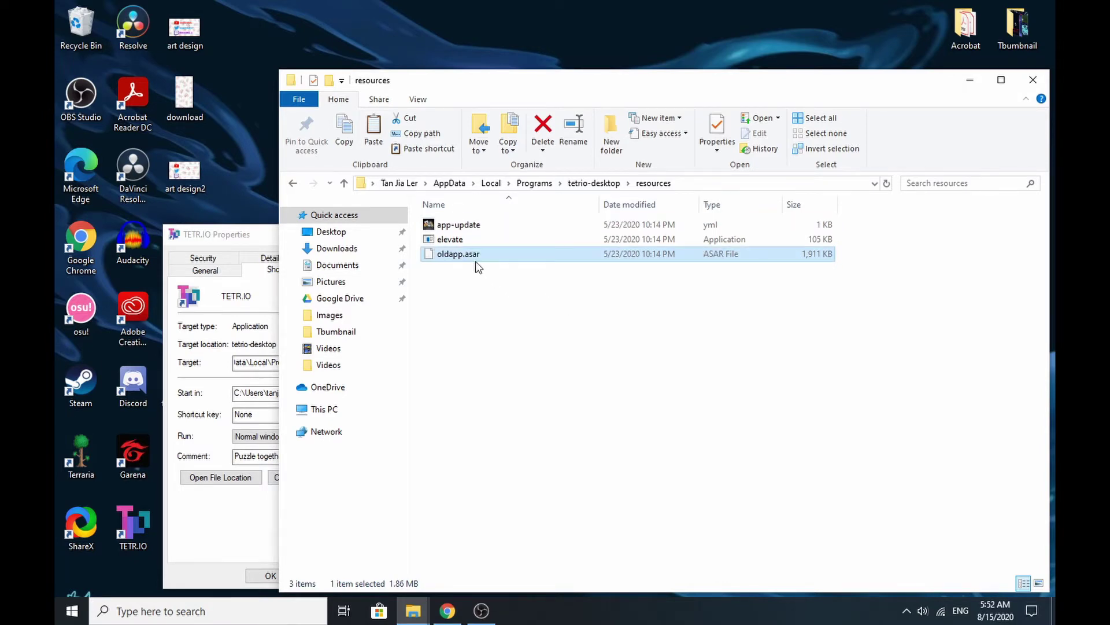
# - Move oldapp.asar to the desktop, drop the new app.asar into resources, and refresh
pyautogui.moveTo(332, 144); pyautogui.dragTo(289, 26)
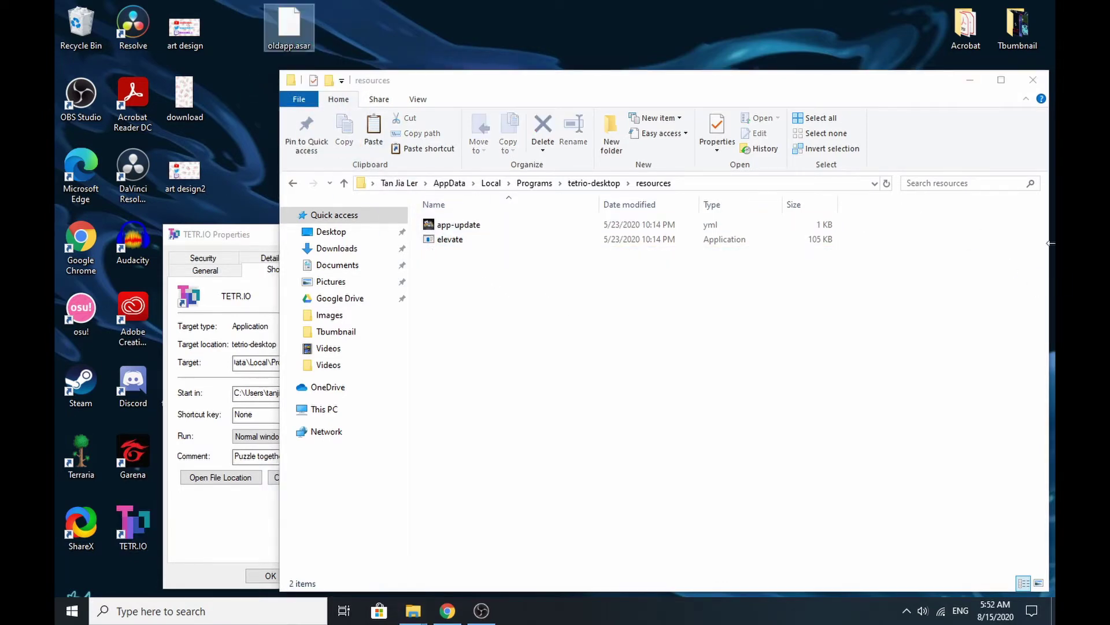
pyautogui.click(970, 79)
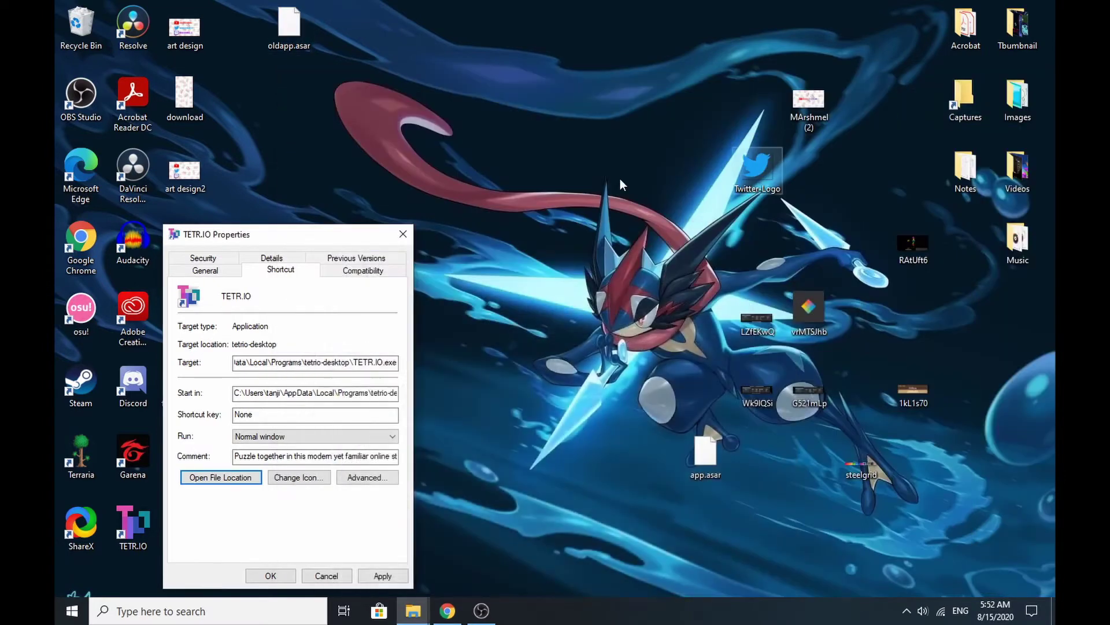
pyautogui.click(403, 234)
pyautogui.moveTo(717, 472); pyautogui.dragTo(523, 324)
pyautogui.rightClick(471, 308)
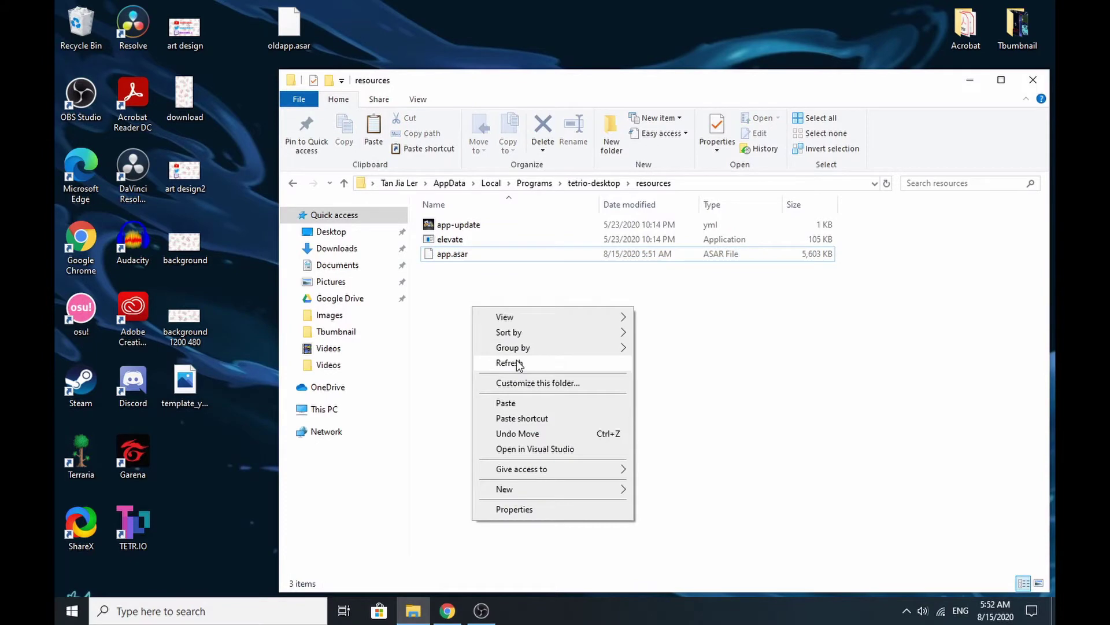
pyautogui.click(486, 362)
pyautogui.click(970, 79)
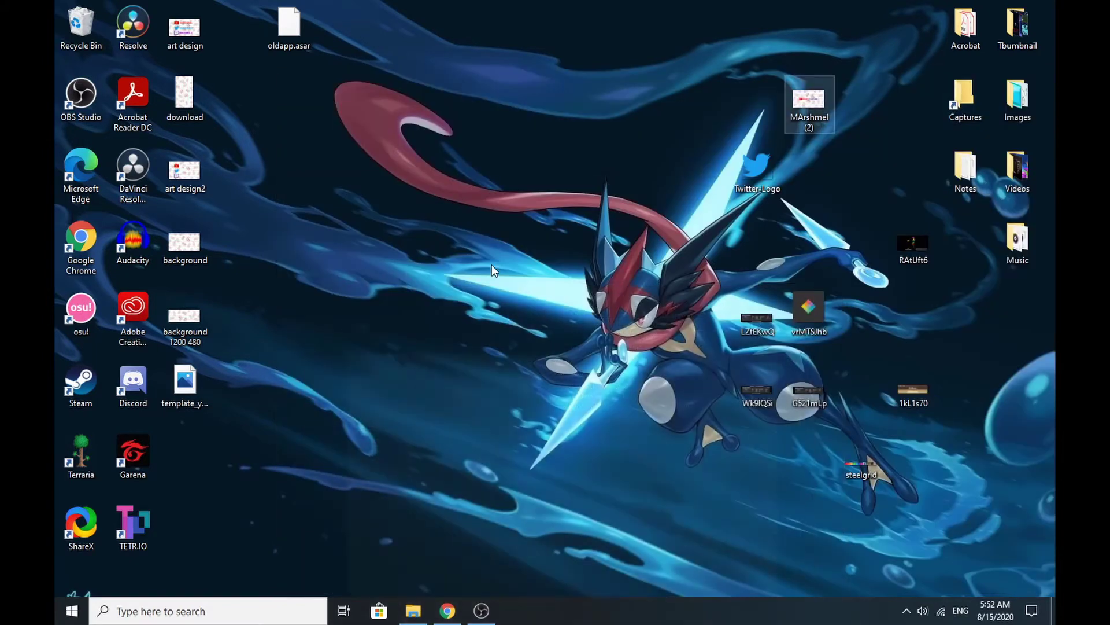
# - Launch TETR.IO and scroll through the TETR.IO PLUS v0.14.4 skin, music and background settings
pyautogui.doubleClick(135, 522)
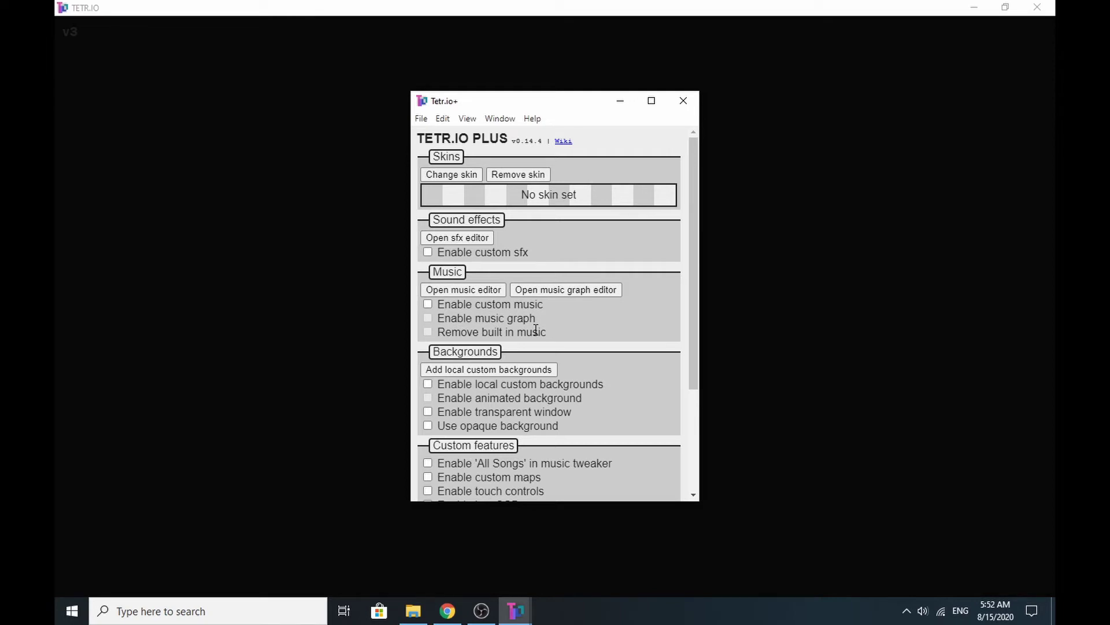
pyautogui.scroll(-2, 536, 329)
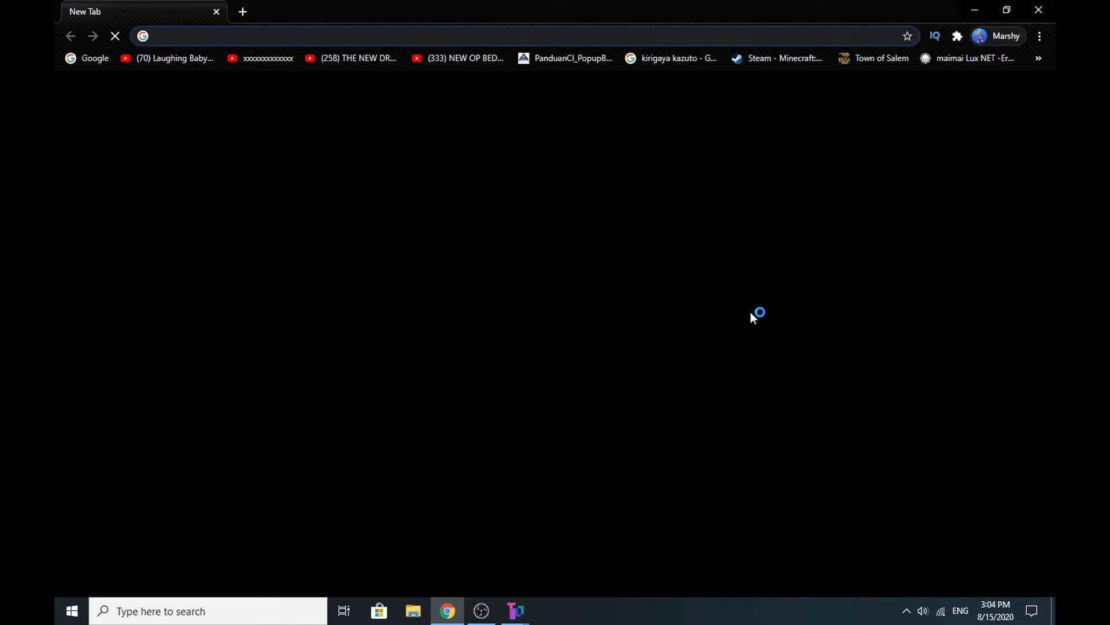
# - Search Google for 'tetr.io skins' and scroll the results for the TETRIO Statistics site
pyautogui.write('tetr.io')
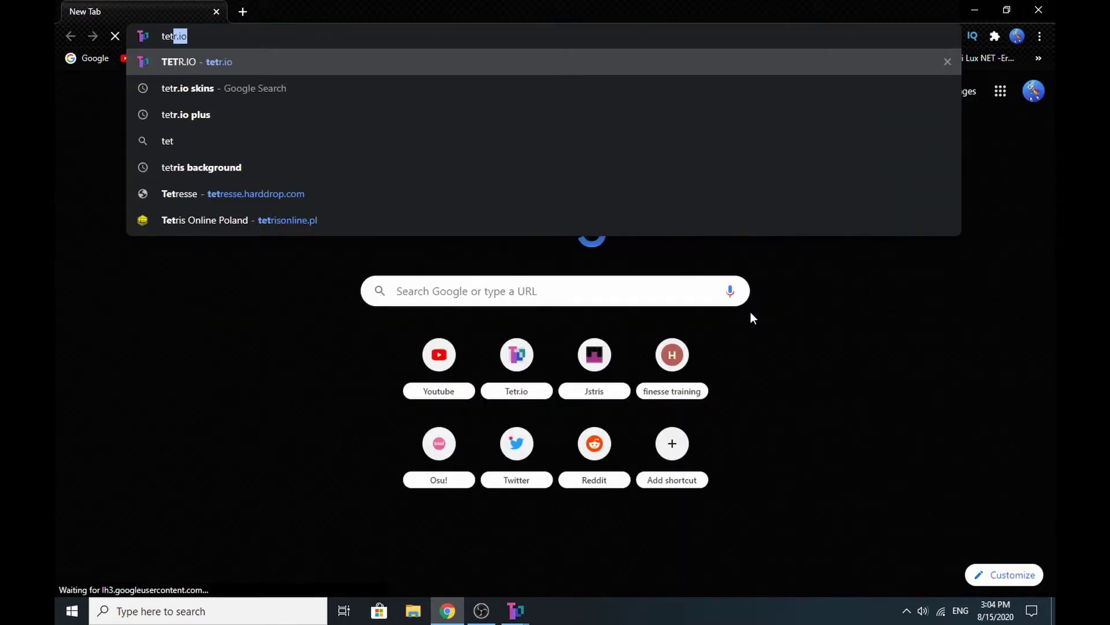
pyautogui.press('Down')
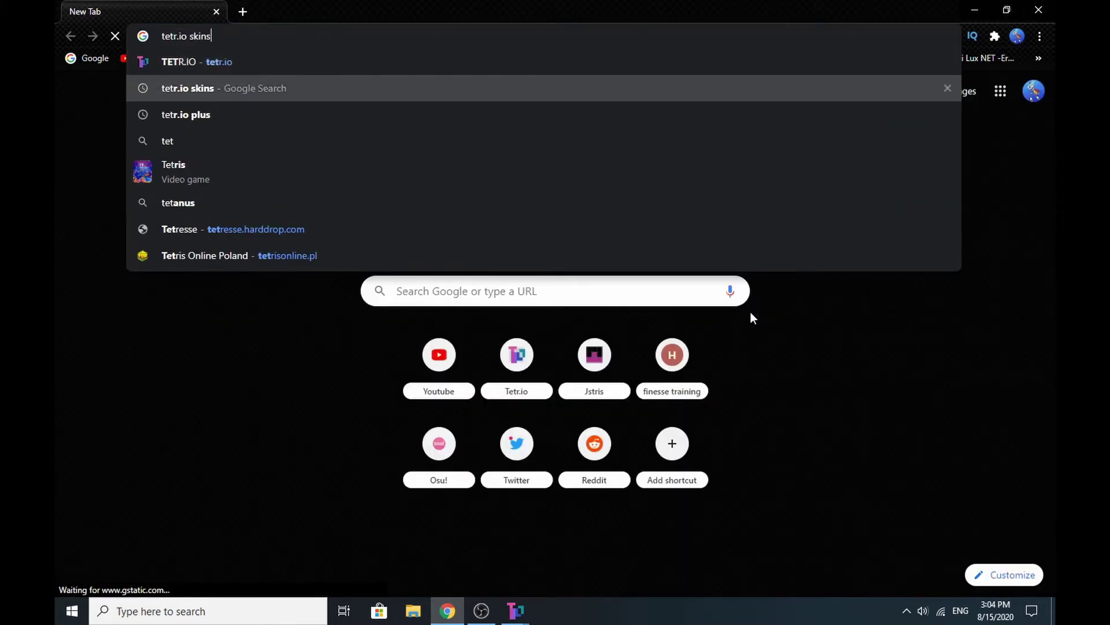
pyautogui.press('Return')
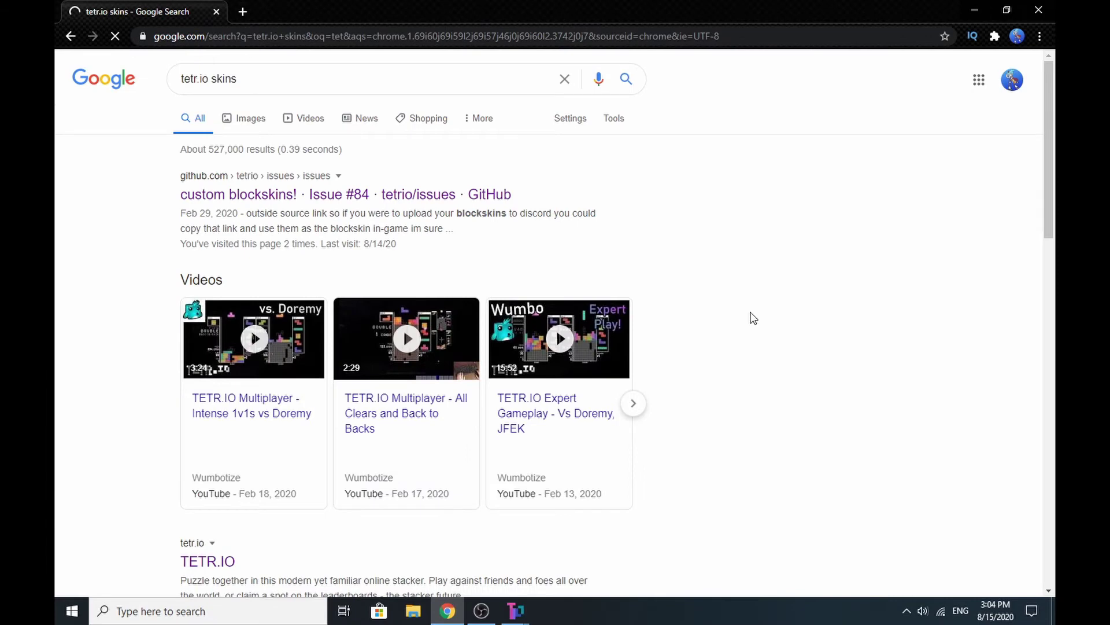
pyautogui.scroll(-5, 754, 313)
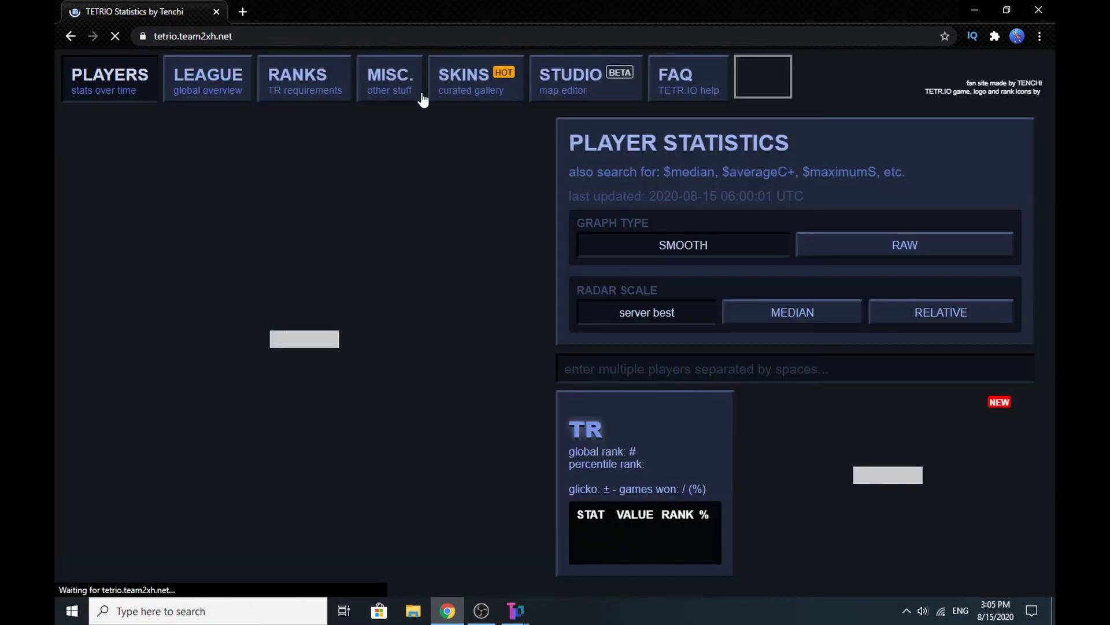
# - Open the SKINS gallery and scroll to the STEEL GRID skin card
pyautogui.click(457, 86)
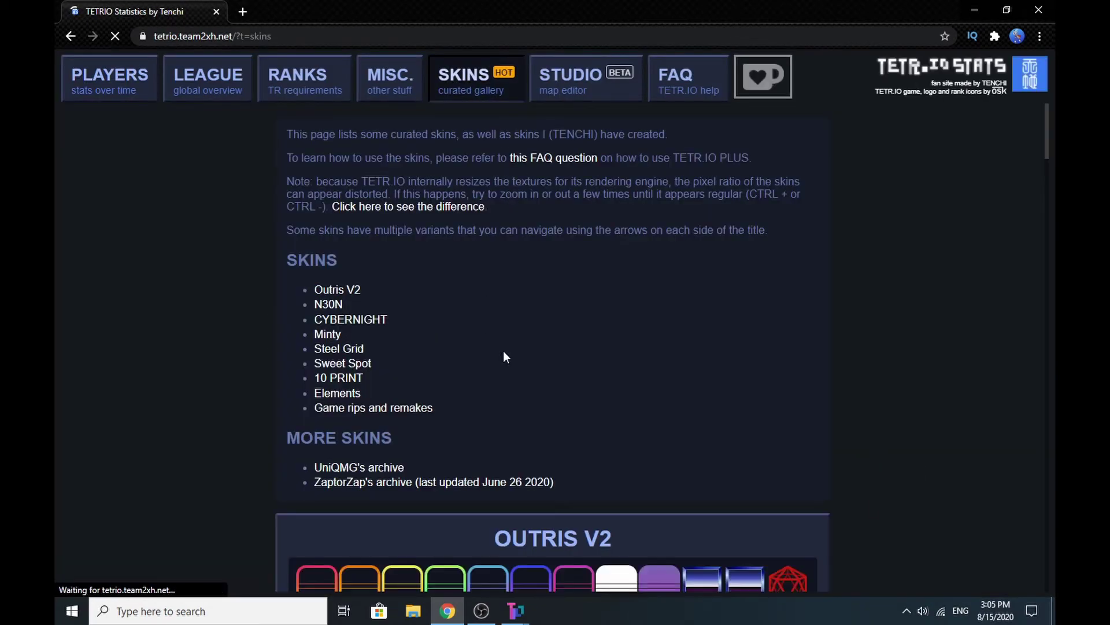
pyautogui.scroll(-5, 494, 354)
pyautogui.scroll(-10, 481, 358)
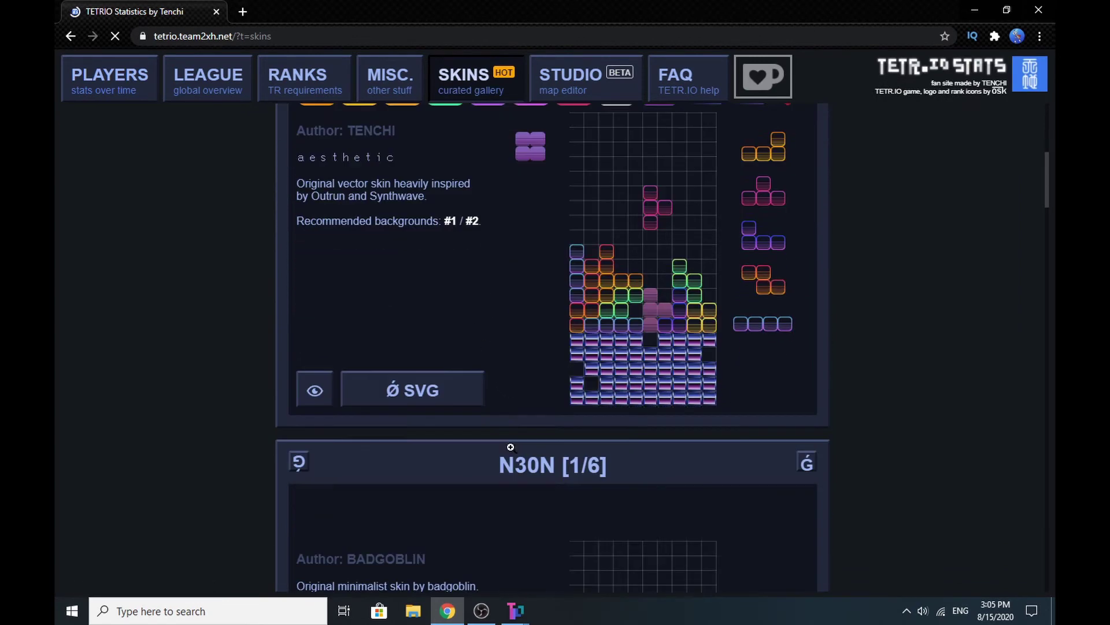
pyautogui.scroll(-3, 538, 410)
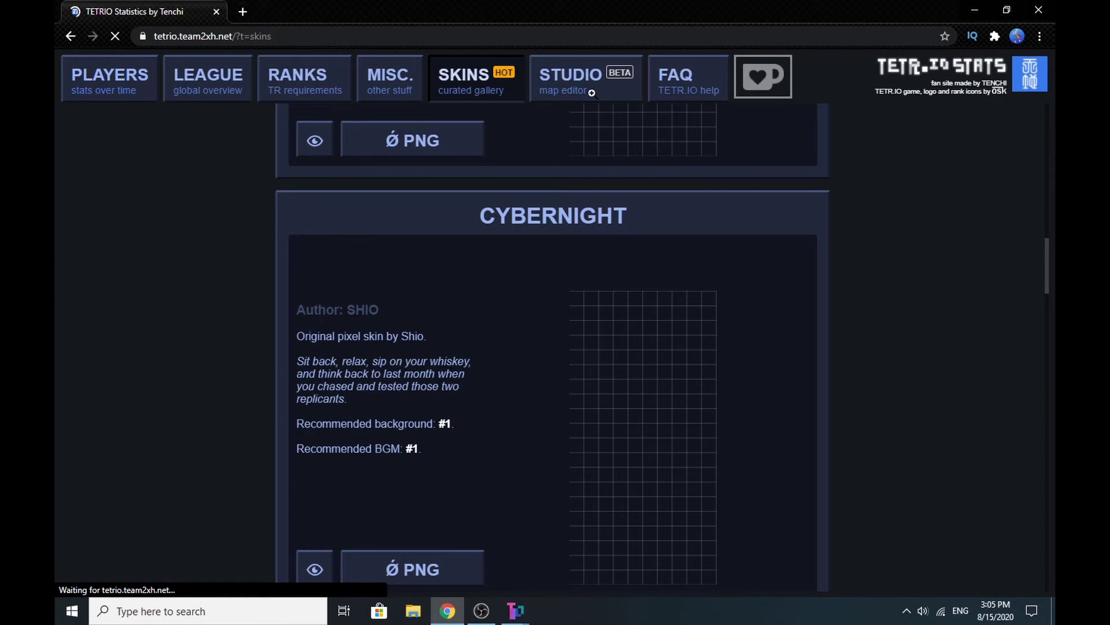
pyautogui.scroll(9, 591, 93)
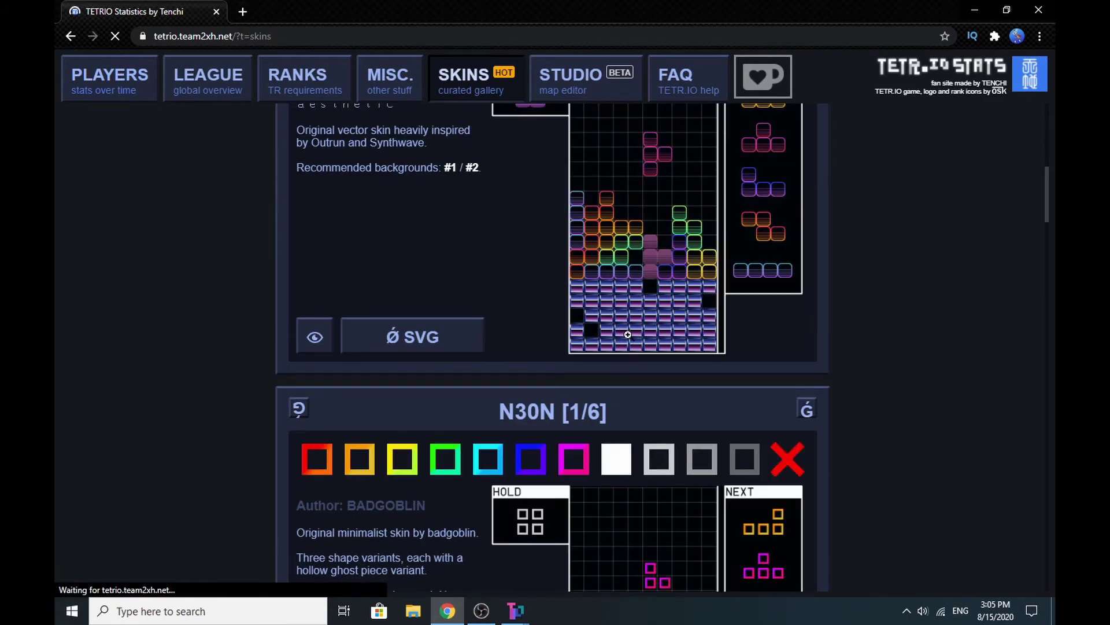
pyautogui.scroll(-1, 628, 334)
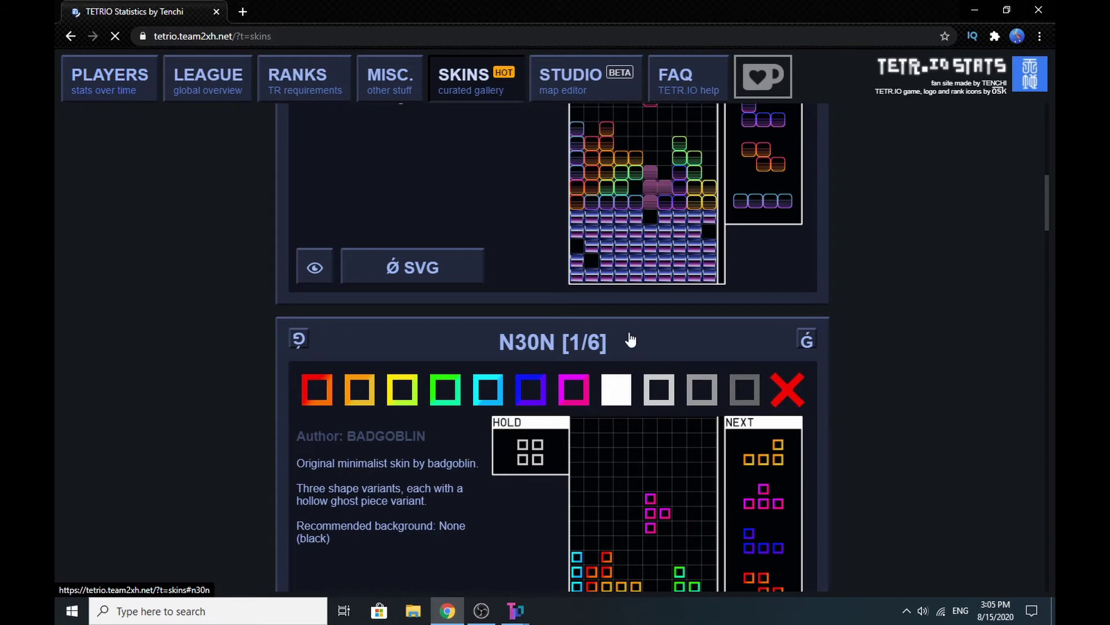
pyautogui.scroll(-7, 630, 340)
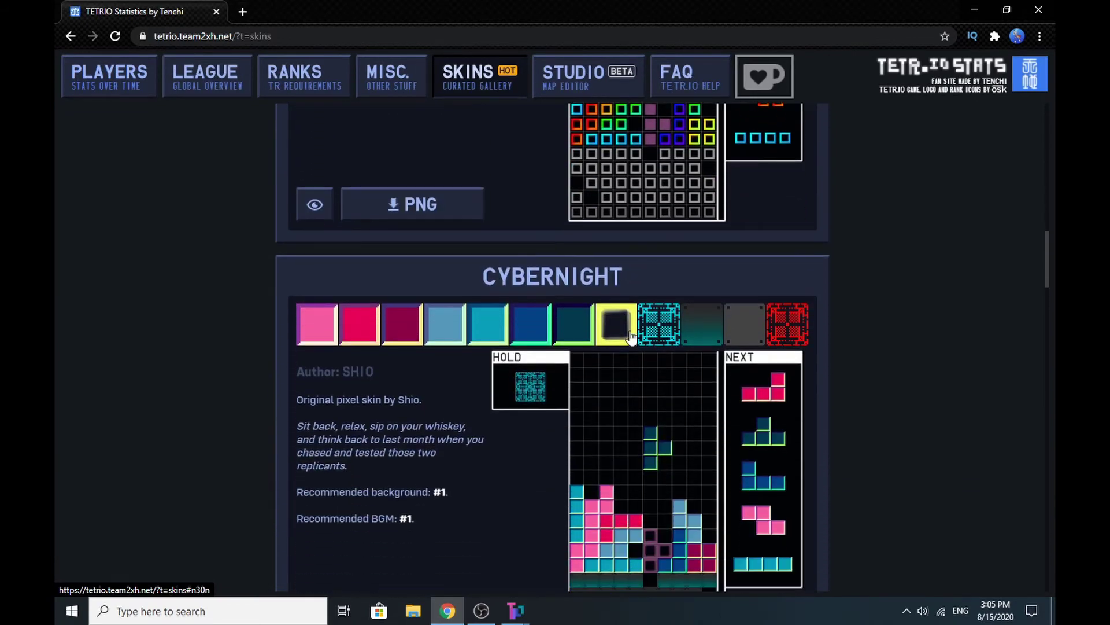
pyautogui.scroll(-5, 630, 333)
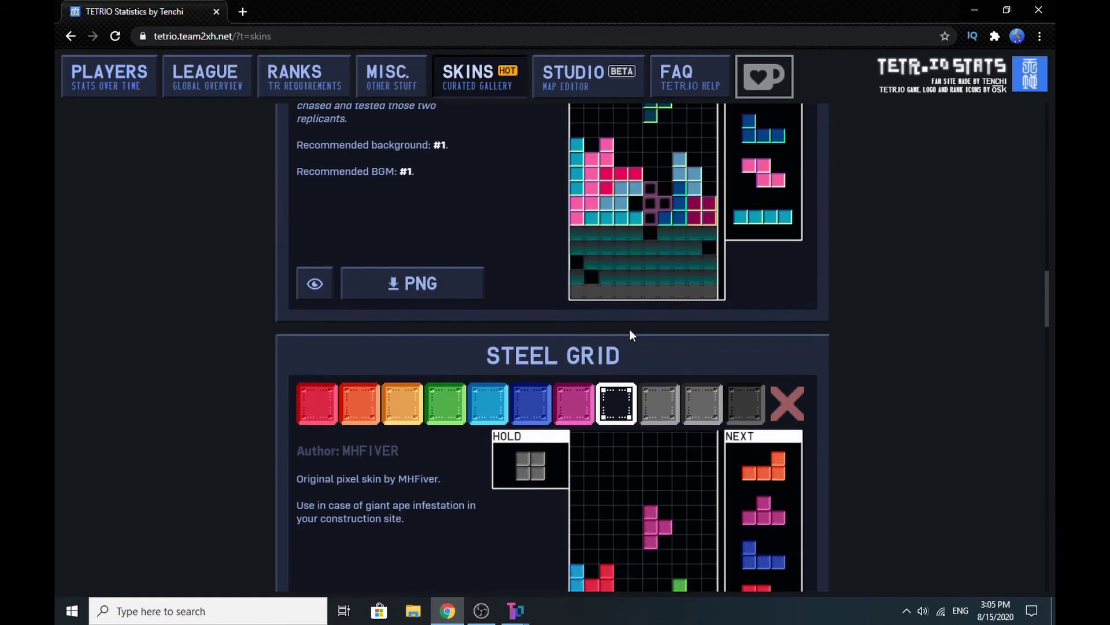
pyautogui.scroll(-5, 630, 335)
pyautogui.scroll(-5, 518, 420)
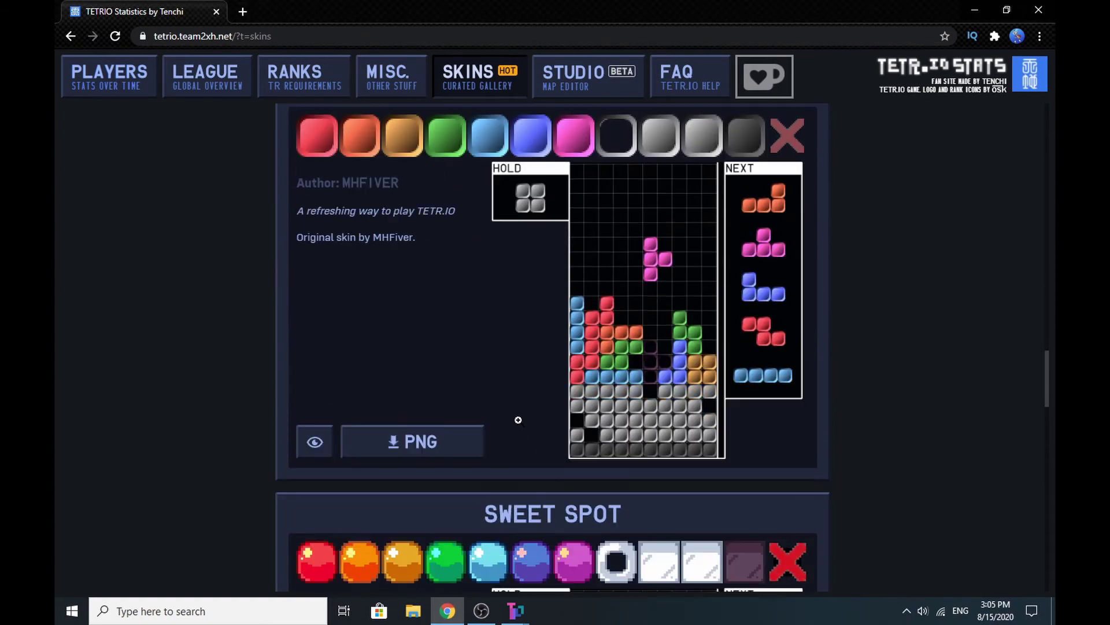
pyautogui.scroll(5, 521, 386)
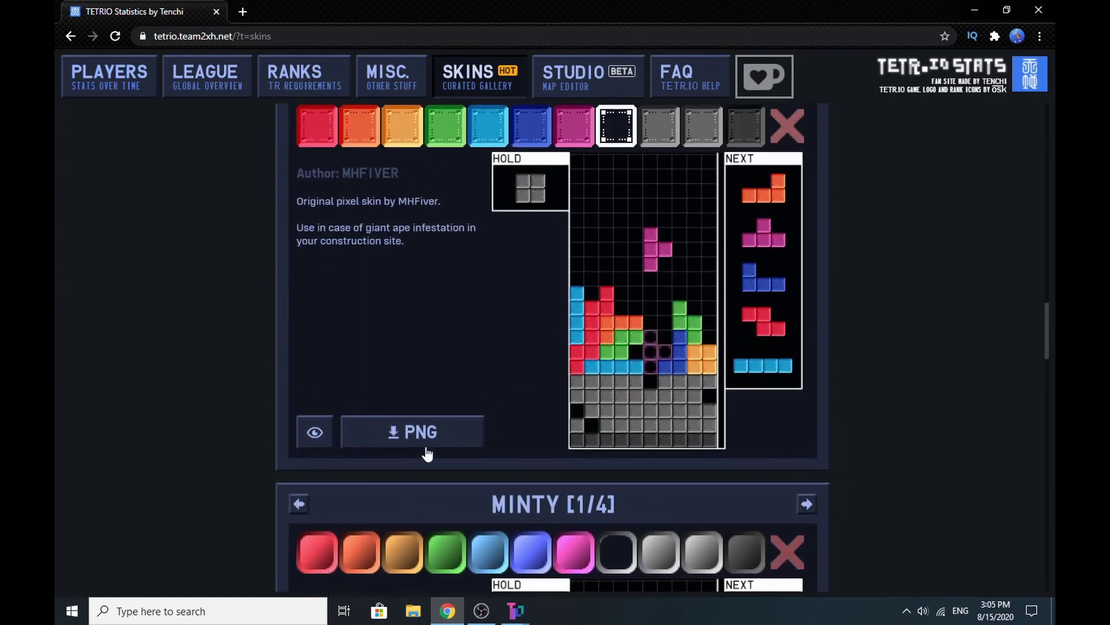
pyautogui.scroll(3, 470, 359)
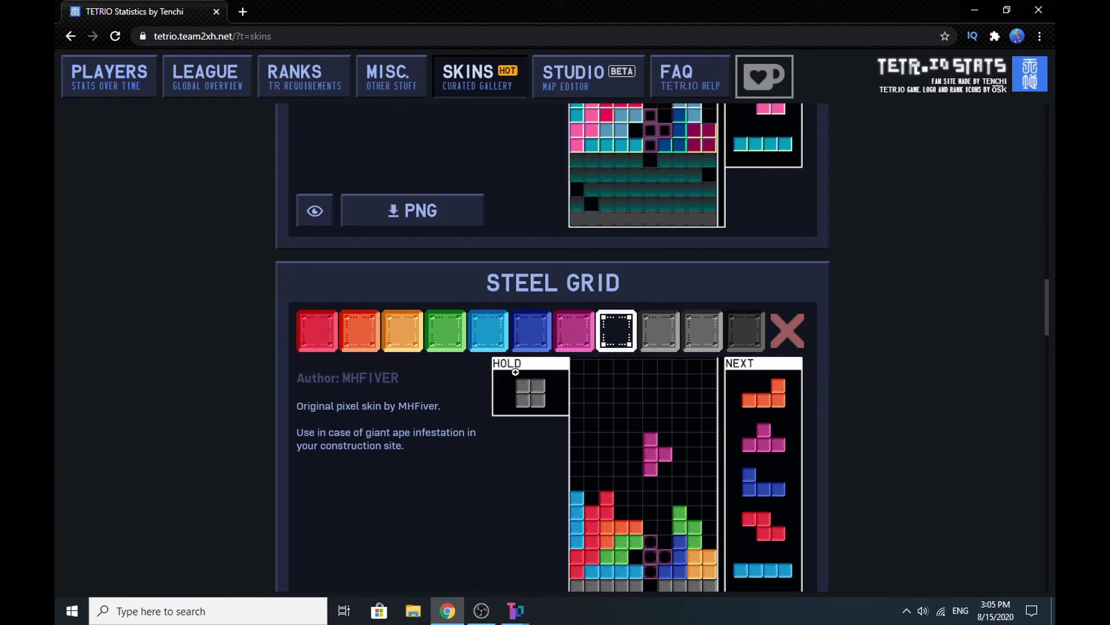
pyautogui.scroll(-1, 439, 520)
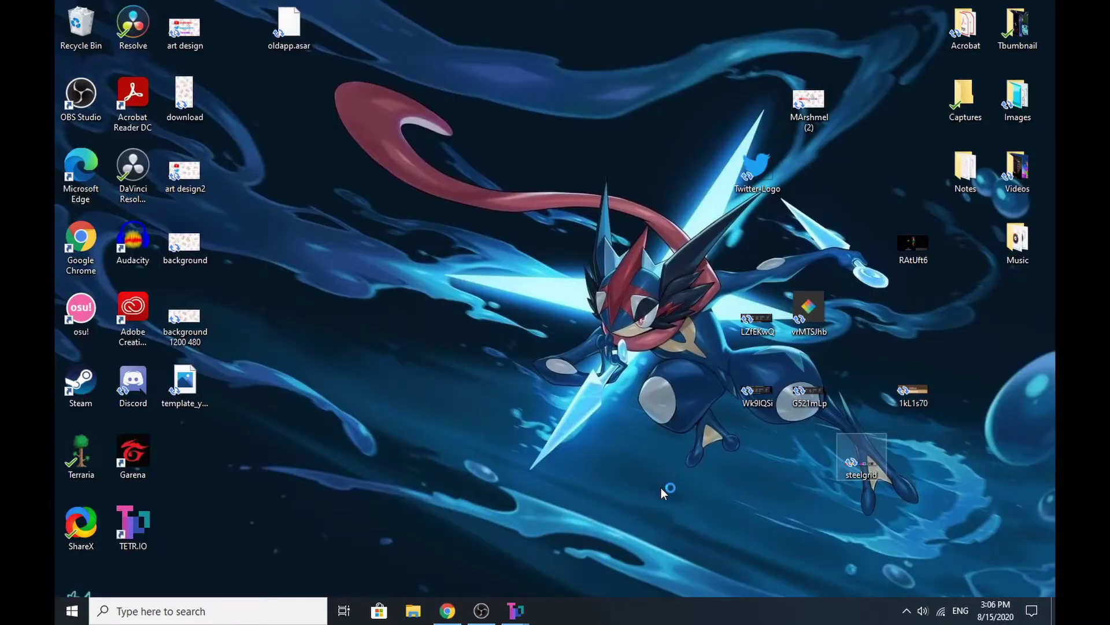
# - Drag the downloaded steelgrid PNG onto the desktop and minimize Chrome
pyautogui.moveTo(862, 457); pyautogui.dragTo(602, 521)
pyautogui.click(437, 619)
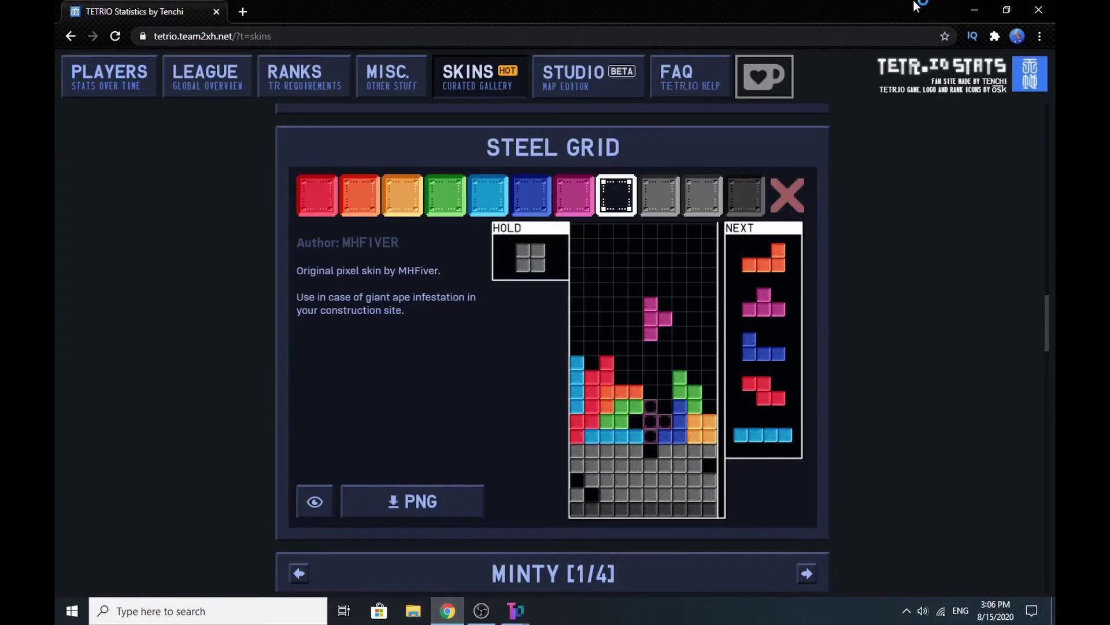
pyautogui.click(976, 12)
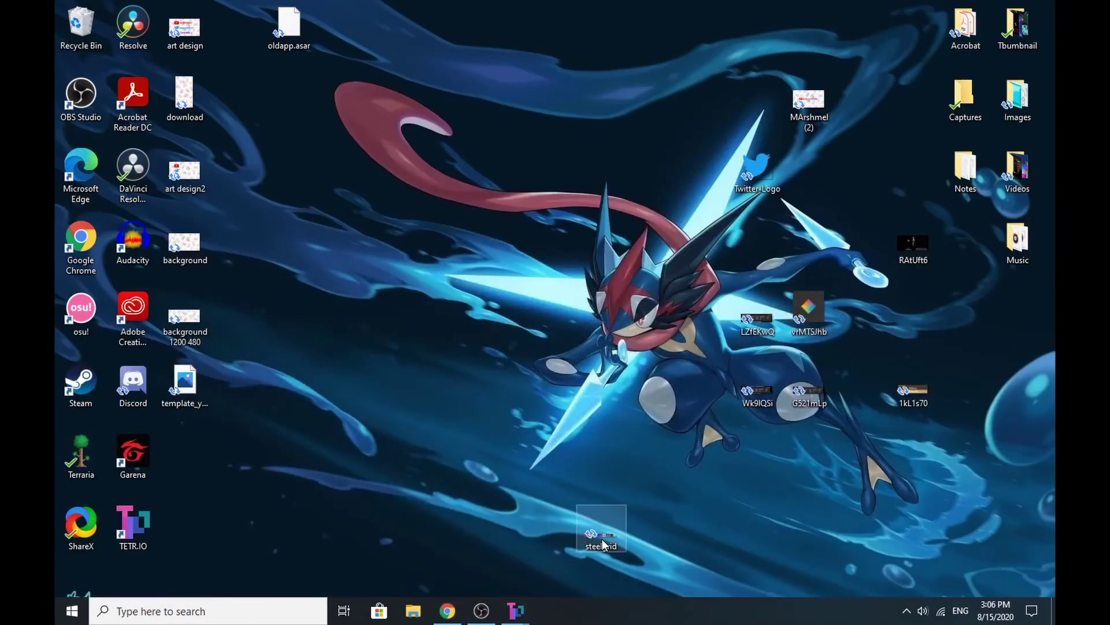
# - Load steelgrid.png into the Tetr.io+ Change skin dialog's Tetrio-format PNG/JPG field
pyautogui.moveTo(514, 618)
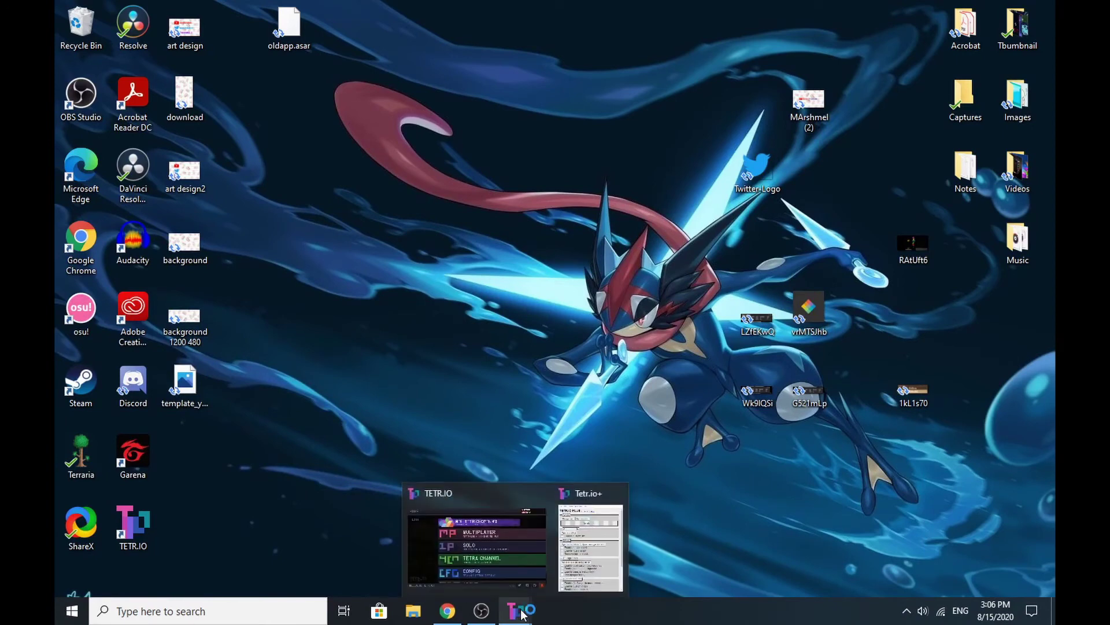
pyautogui.click(576, 569)
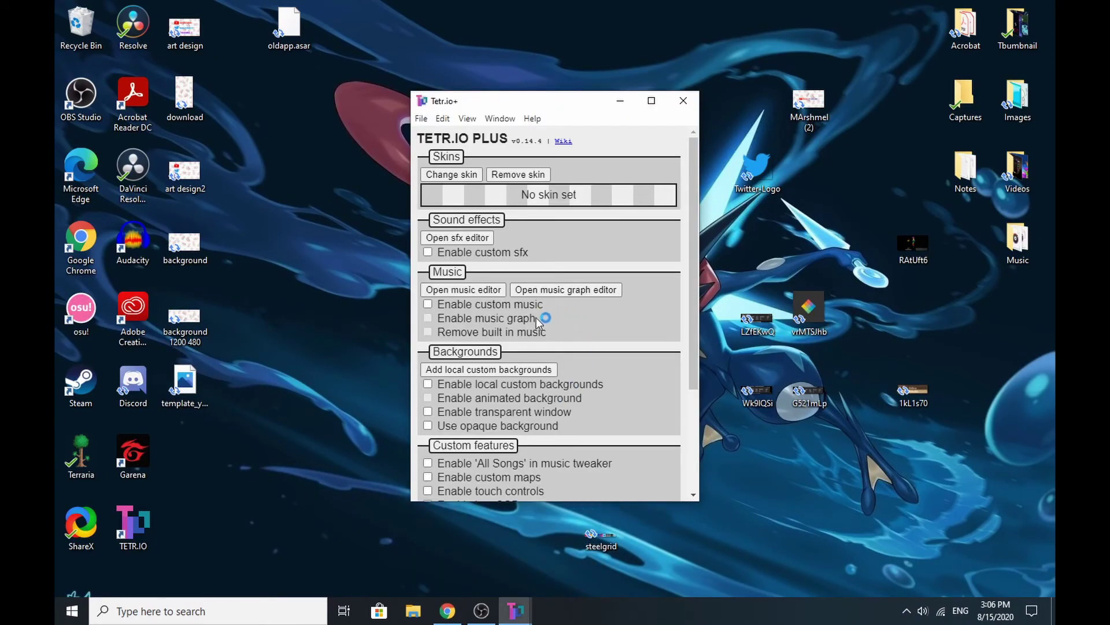
pyautogui.click(460, 174)
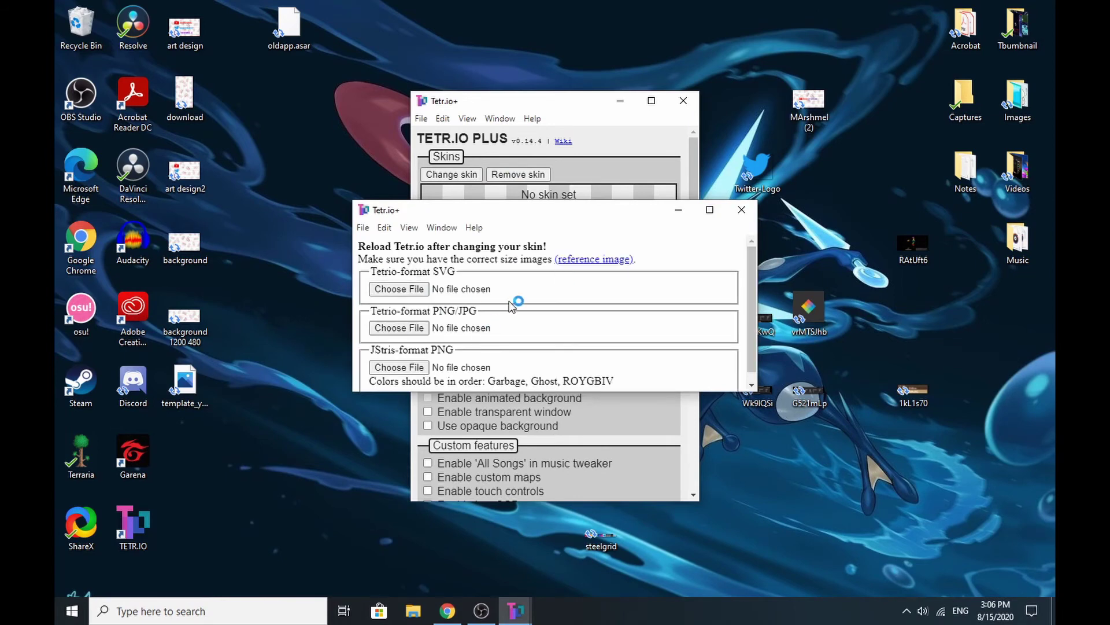
pyautogui.click(377, 327)
pyautogui.moveTo(600, 535); pyautogui.dragTo(474, 329)
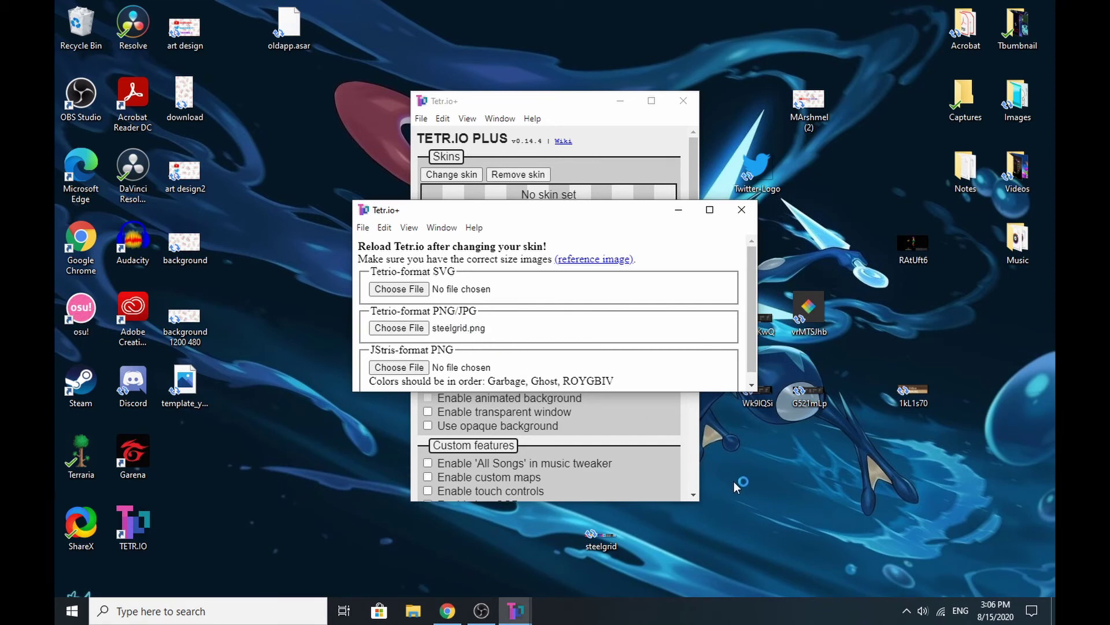